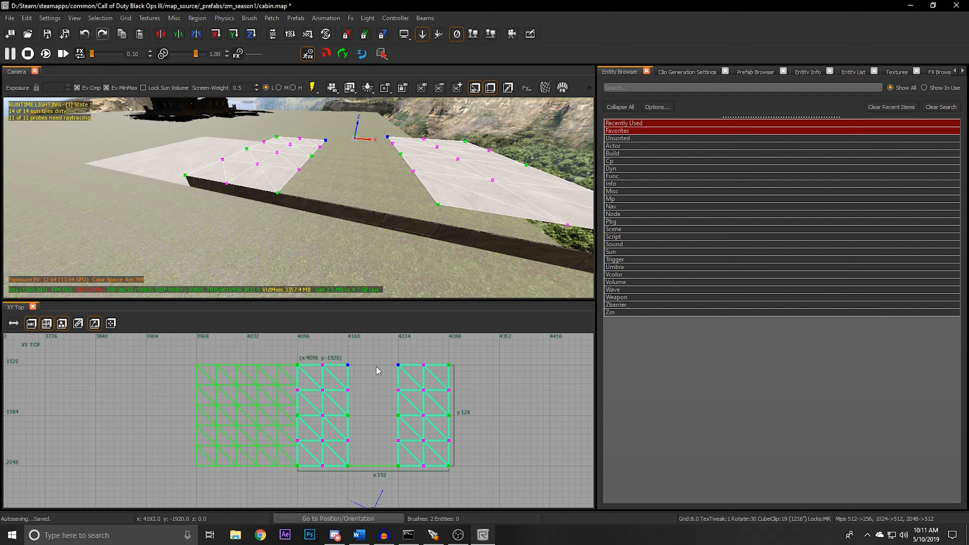
Weld the vertex pairs along the facing edges of the two terrain patches to close the gap between them, and deselect the patches
key("w")
left_click_drag(340, 383, 406, 400)
key("w")
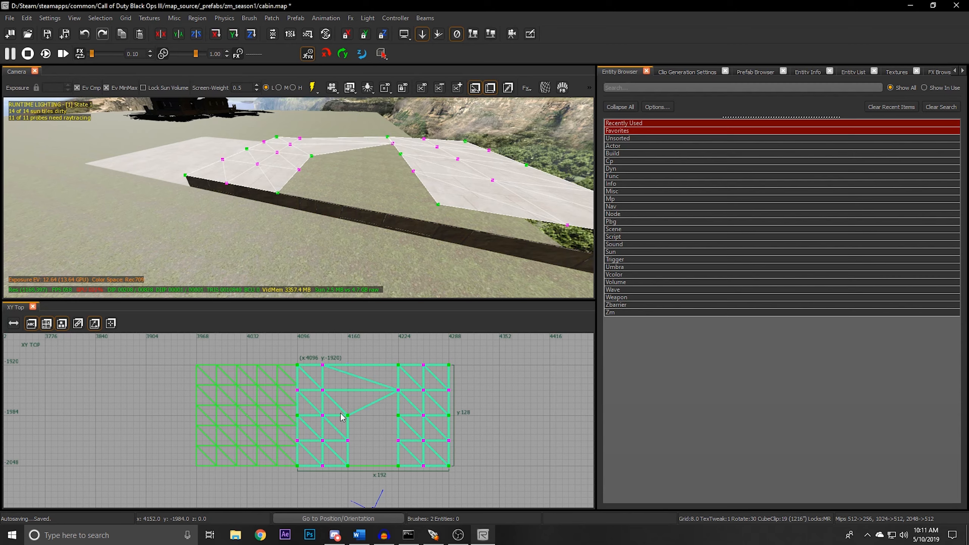
left_click_drag(341, 414, 414, 427)
key("w")
left_click_drag(337, 428, 408, 460)
key("w")
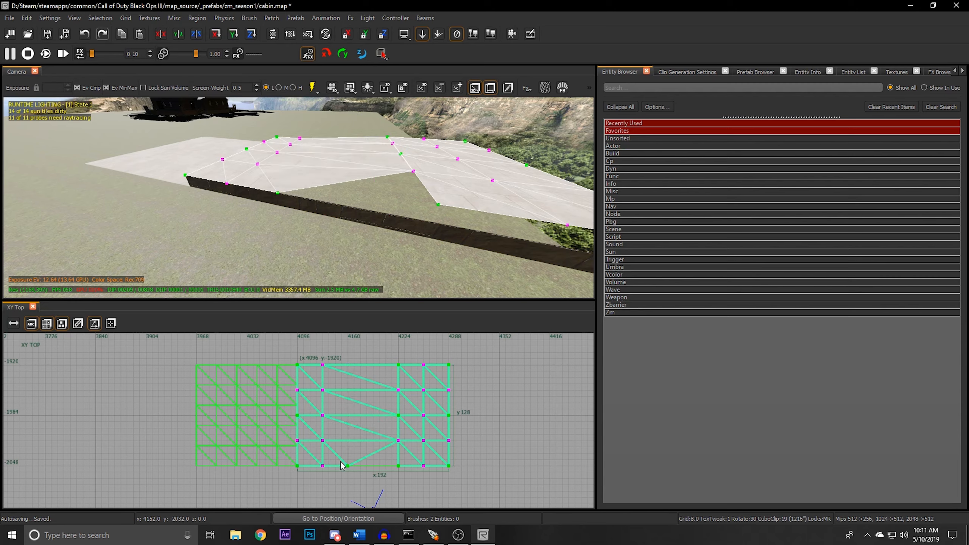
left_click_drag(341, 458, 409, 474)
key("w")
right_click_drag(307, 192, 313, 213)
right_click_drag(388, 239, 388, 239)
right_click_drag(344, 212, 344, 212)
key("Escape")
Convert the large ground surface around the cabin into terrain
right_click_drag(262, 134, 262, 134)
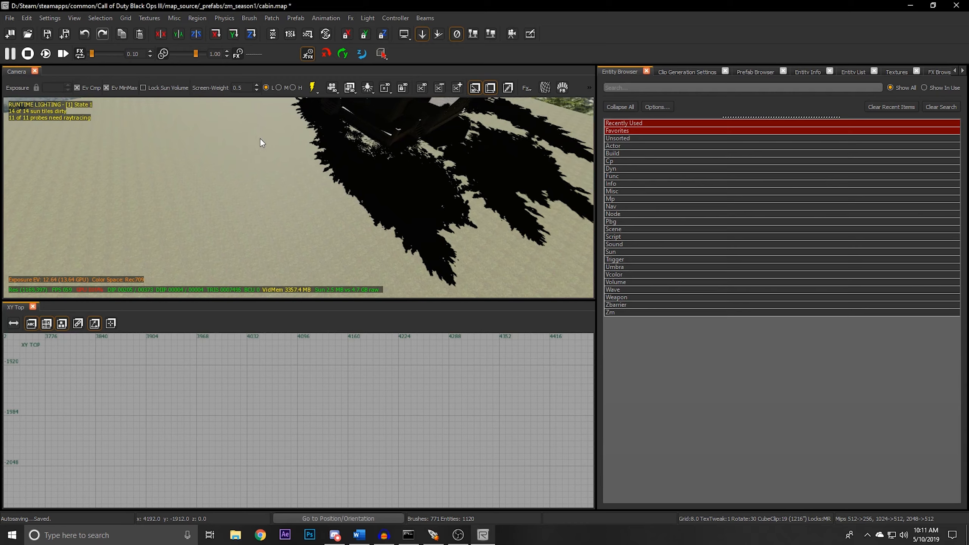
right_click_drag(248, 160, 283, 211)
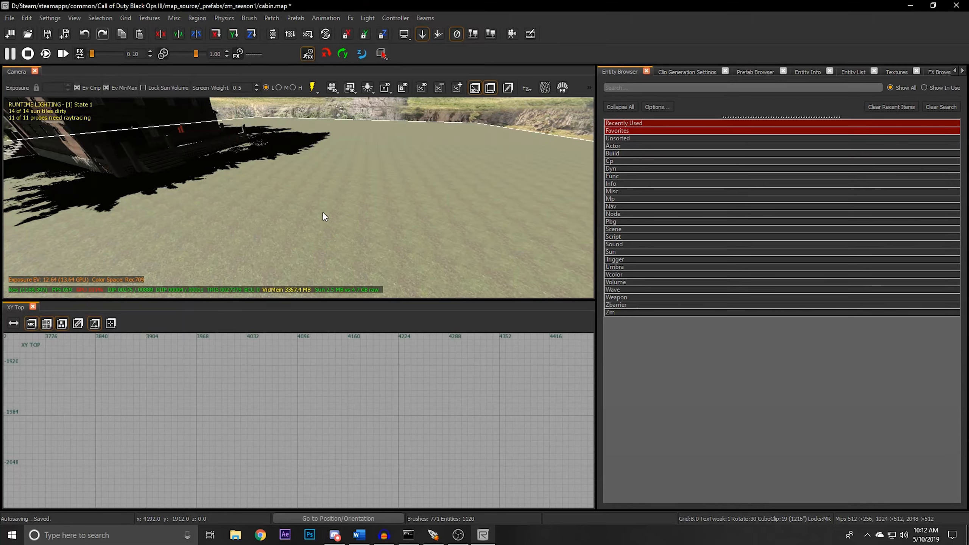
scroll(314, 436, "down", 8)
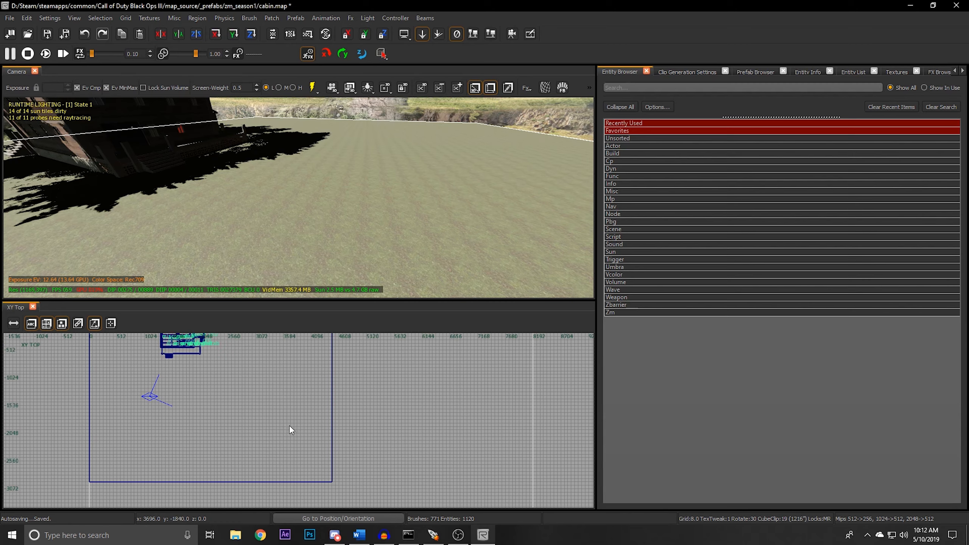
left_click(272, 18)
mouse_move(283, 44)
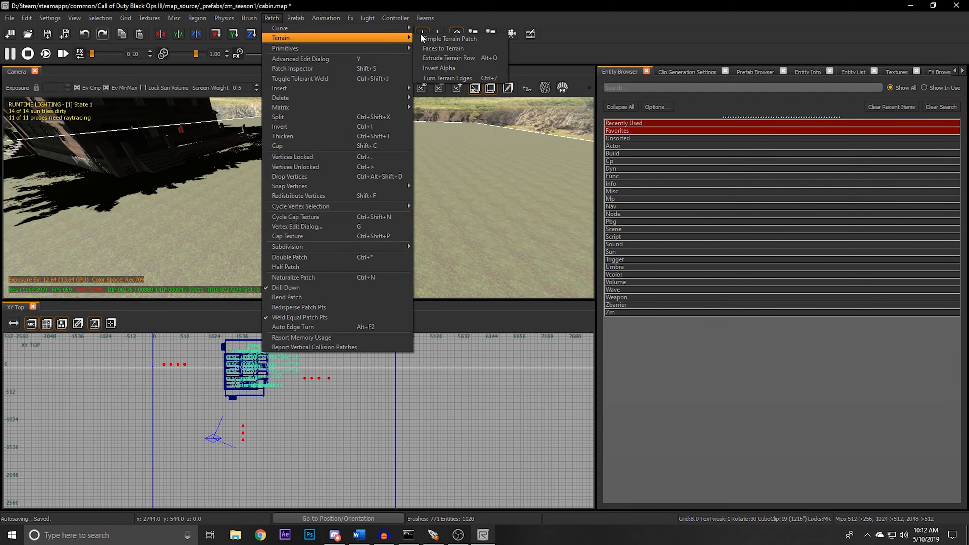
left_click(447, 44)
scroll(364, 407, "down", 4)
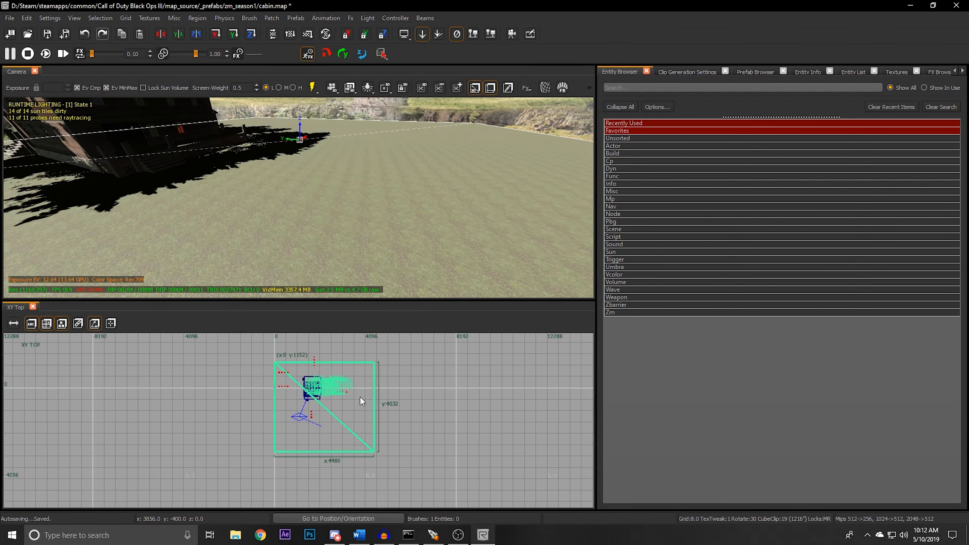
Create a simple terrain patch over the selected ground with a density of 25 in width and 25 in height
right_click_drag(344, 204, 345, 203)
left_click(272, 17)
mouse_move(292, 29)
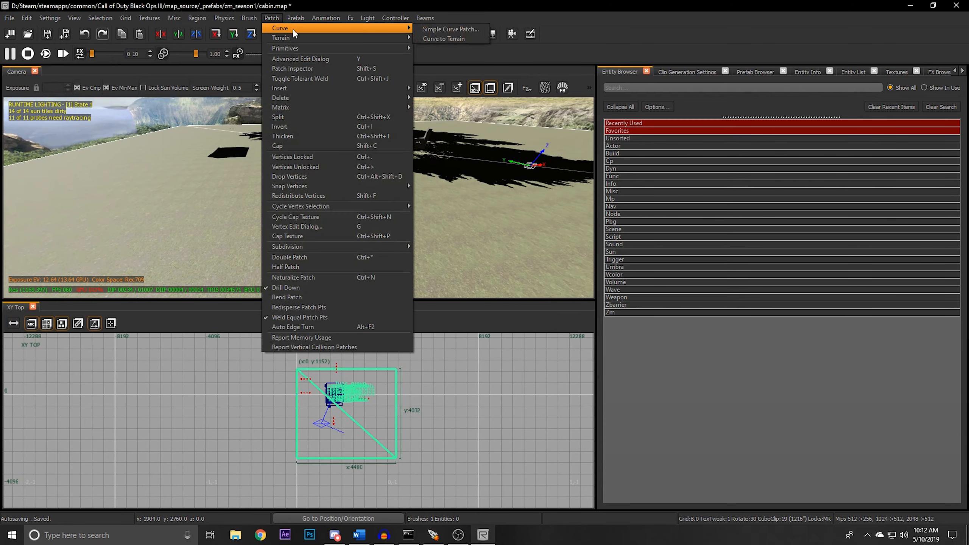
left_click(440, 39)
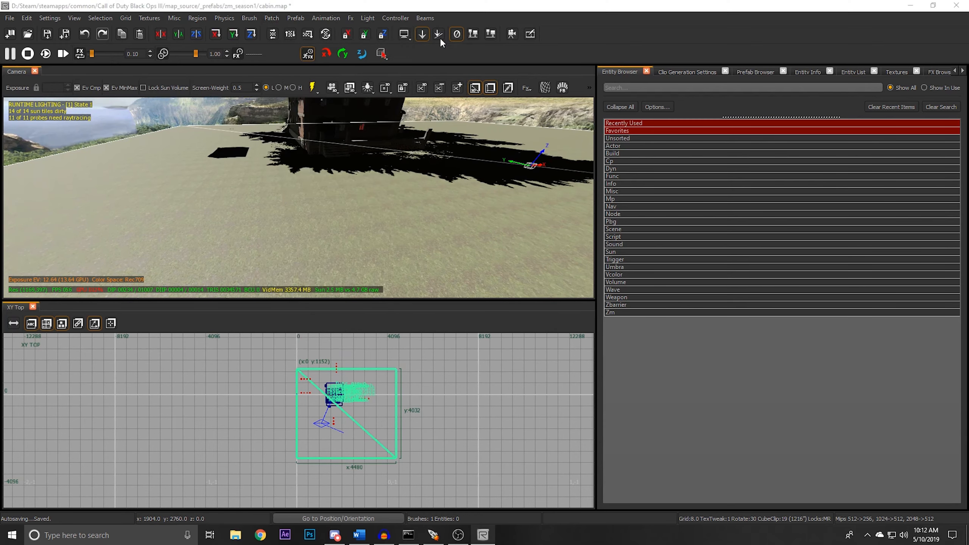
left_click(467, 247)
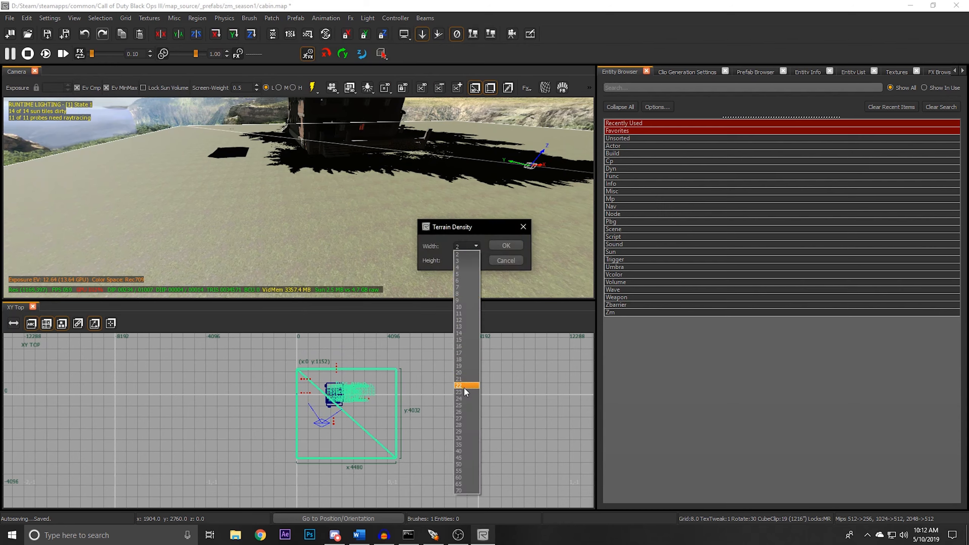
left_click(463, 405)
left_click(462, 261)
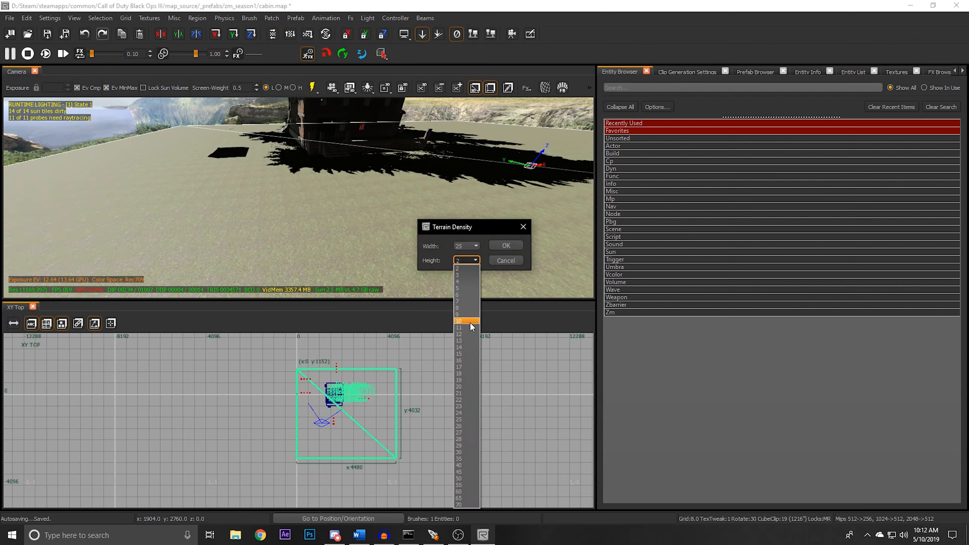
left_click(465, 418)
left_click(503, 246)
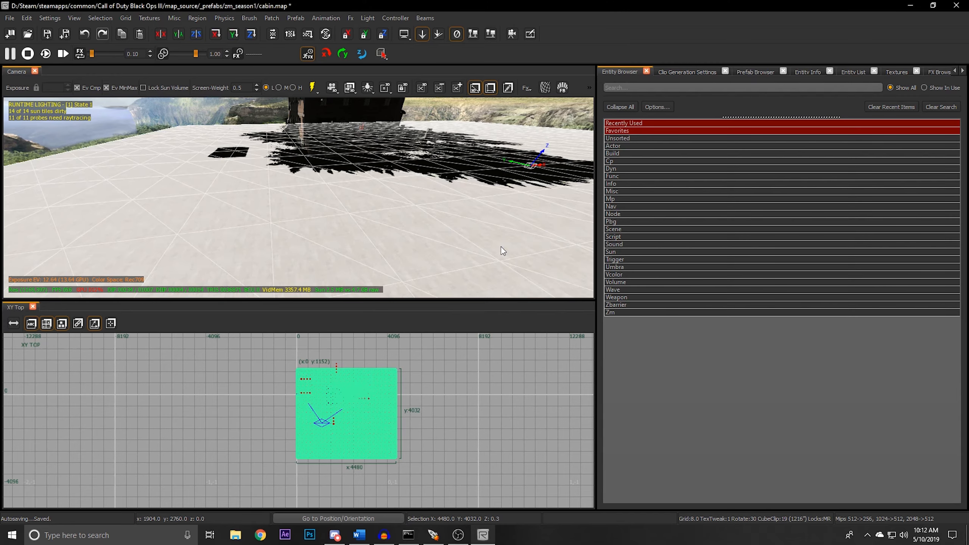
Search the textures for "dirt" and apply t7_dirt_chunky_01_blend to the new terrain patch
right_click_drag(413, 173, 316, 299)
key("t")
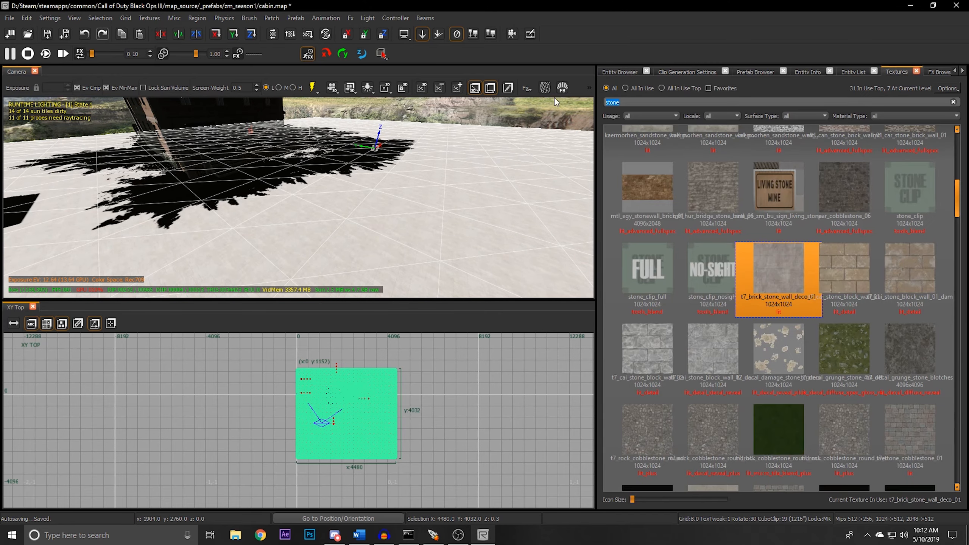
type("dirt")
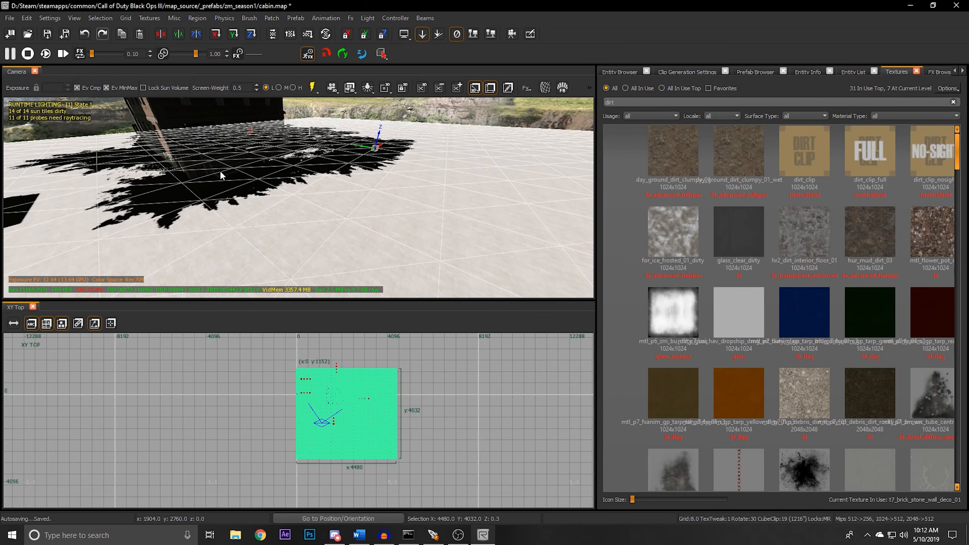
scroll(816, 348, "down", 10)
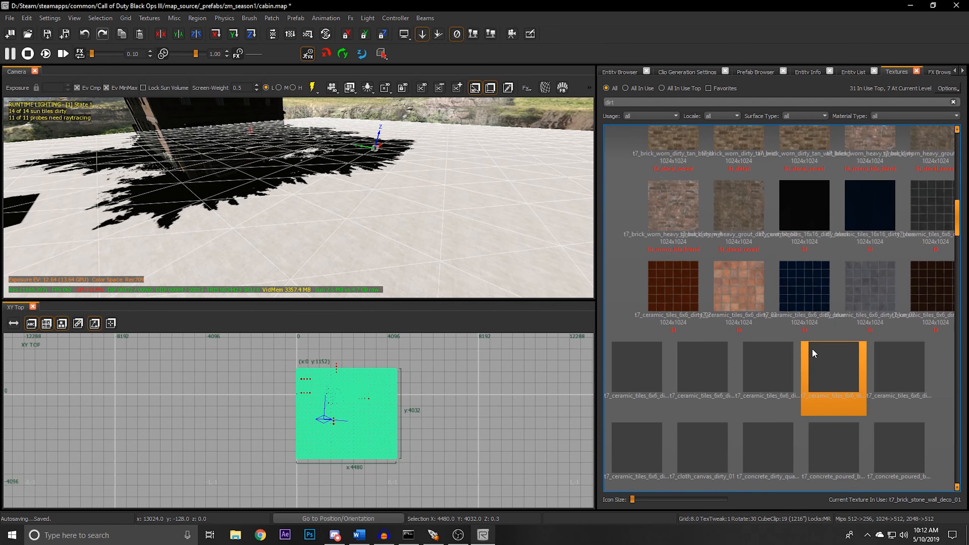
scroll(811, 348, "down", 8)
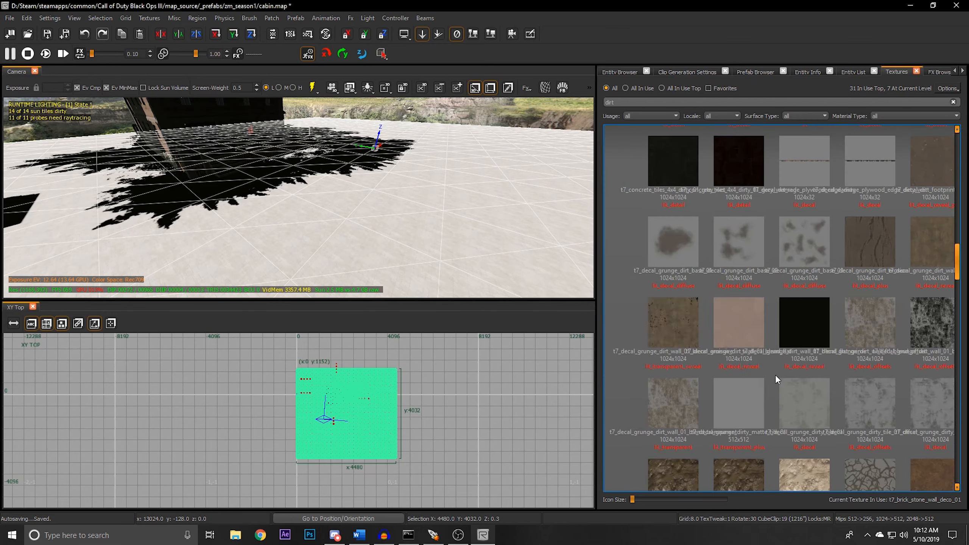
scroll(763, 375, "down", 3)
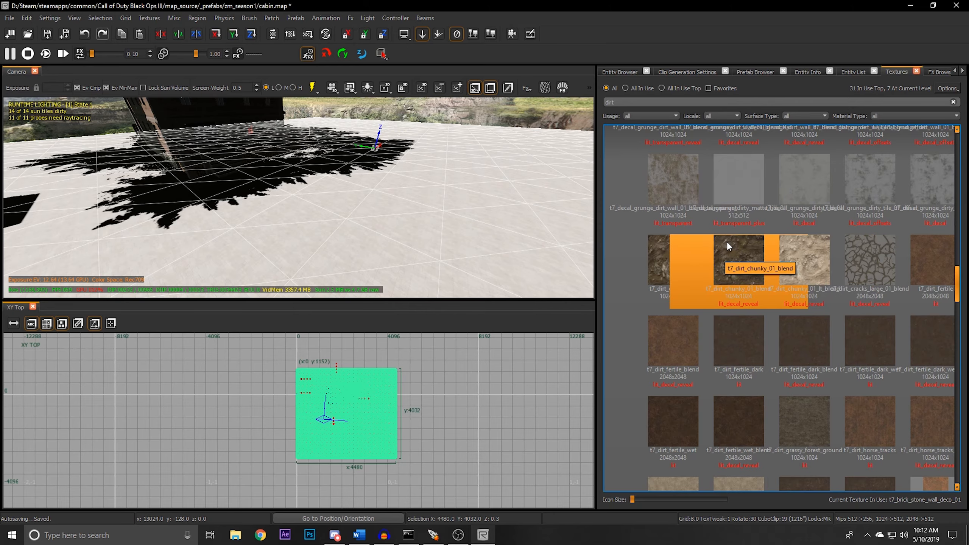
left_click(728, 256)
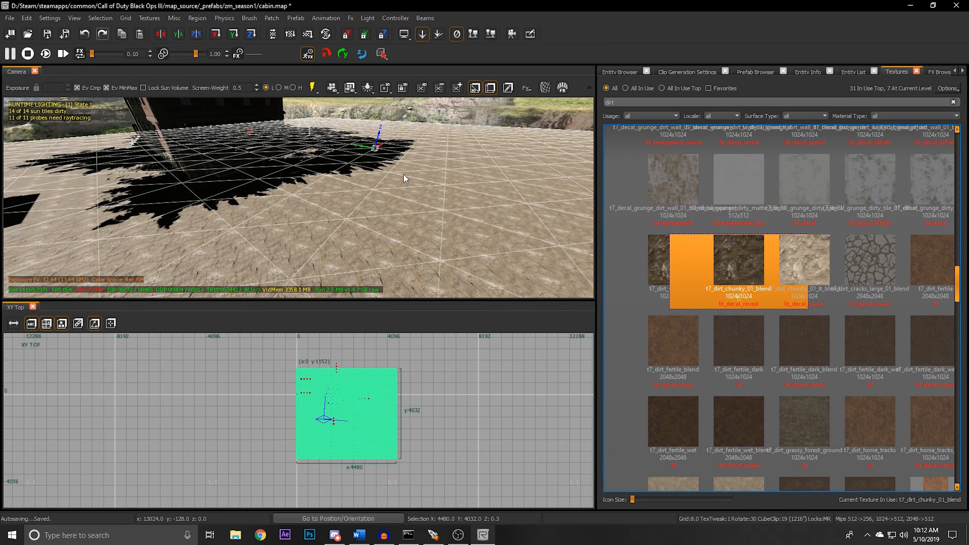
right_click_drag(403, 152, 403, 175)
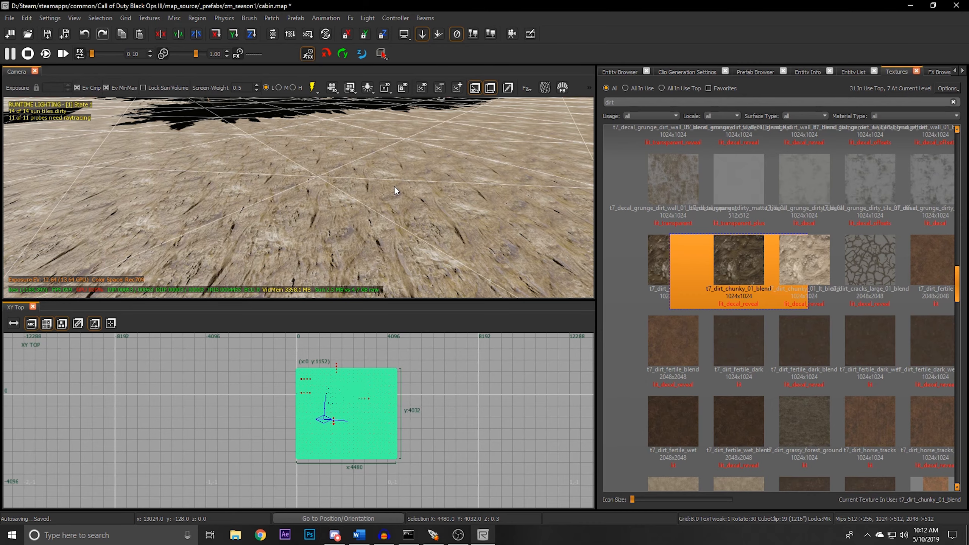
Open the advanced patch editing options, paint alpha on the dirt terrain to reveal the grass underneath, and undo the last strokes
key("y")
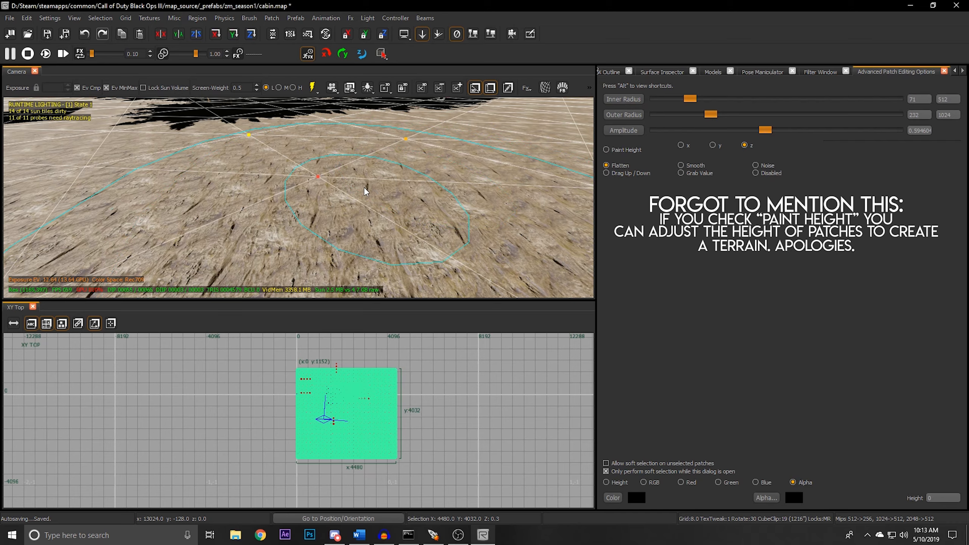
right_click_drag(362, 186, 363, 186)
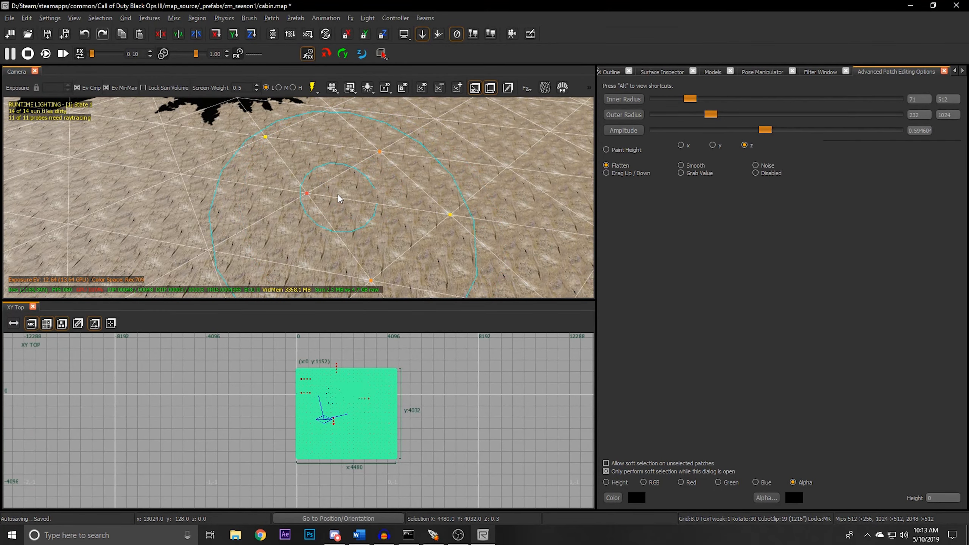
mouse_move(338, 192)
left_mouse_down()
mouse_move(316, 209)
mouse_move(301, 201)
mouse_move(298, 227)
mouse_move(253, 220)
left_mouse_up()
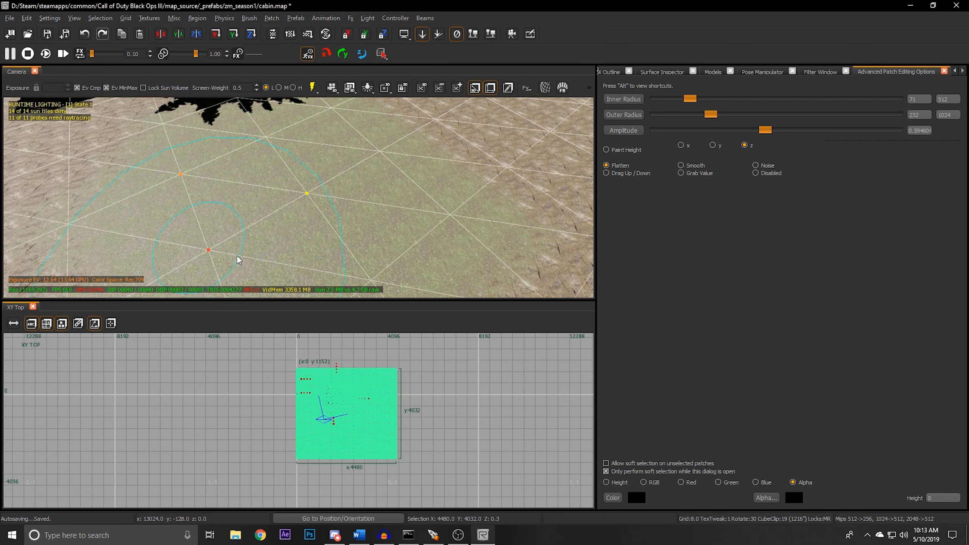
mouse_move(301, 168)
right_mouse_down()
mouse_move(400, 80)
mouse_move(367, 141)
mouse_move(414, 195)
mouse_move(381, 214)
mouse_move(303, 197)
right_mouse_up()
mouse_move(303, 196)
left_mouse_down()
mouse_move(404, 276)
mouse_move(373, 244)
mouse_move(198, 191)
mouse_move(145, 248)
mouse_move(450, 223)
mouse_move(405, 216)
left_mouse_up()
mouse_move(405, 216)
right_mouse_down()
mouse_move(396, 198)
mouse_move(423, 221)
mouse_move(433, 158)
right_mouse_up()
left_click_drag(433, 158, 355, 254)
right_click_drag(353, 251, 355, 234)
scroll(318, 200, "up", 5)
scroll(319, 203, "down", 5)
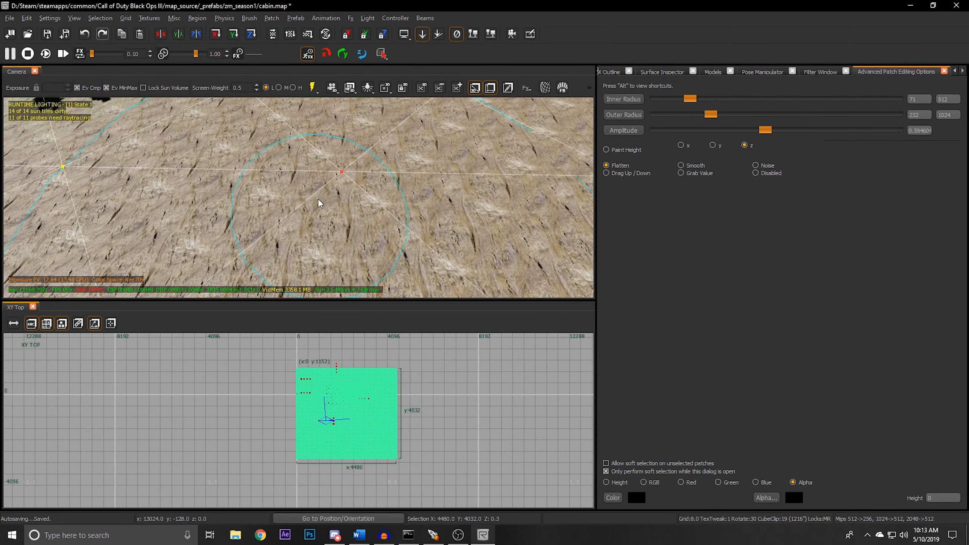
key("ctrl+z")
key("ctrl+z")
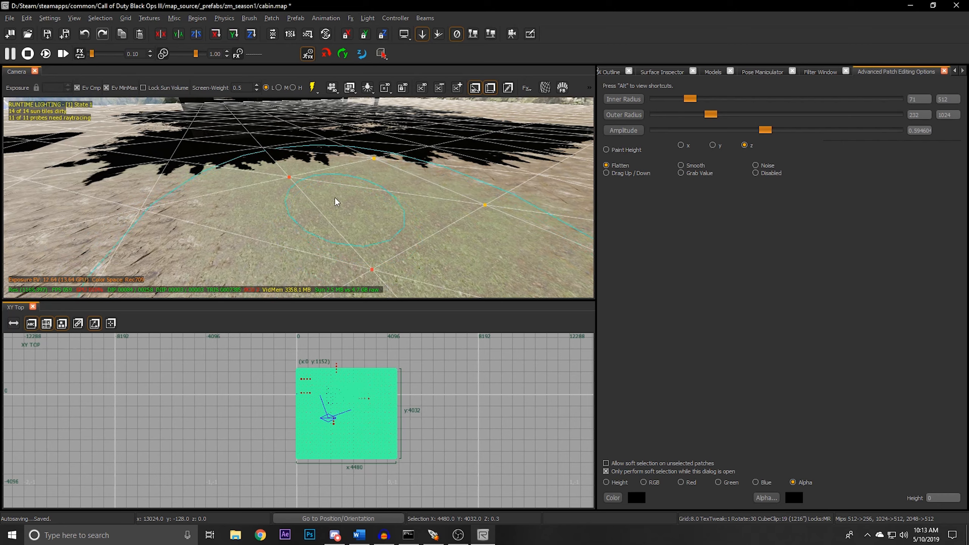
Lower the alpha brush's Amplitude to about 0.037 and paint the dirt lightly beside the cabin's shadow, leaving the terrain deselected
right_click_drag(294, 206, 285, 230)
left_click_drag(747, 132, 704, 130)
mouse_move(391, 204)
left_mouse_down()
mouse_move(356, 182)
mouse_move(365, 207)
mouse_move(318, 185)
mouse_move(285, 214)
mouse_move(367, 165)
mouse_move(282, 241)
mouse_move(371, 204)
left_mouse_up()
key("Escape")
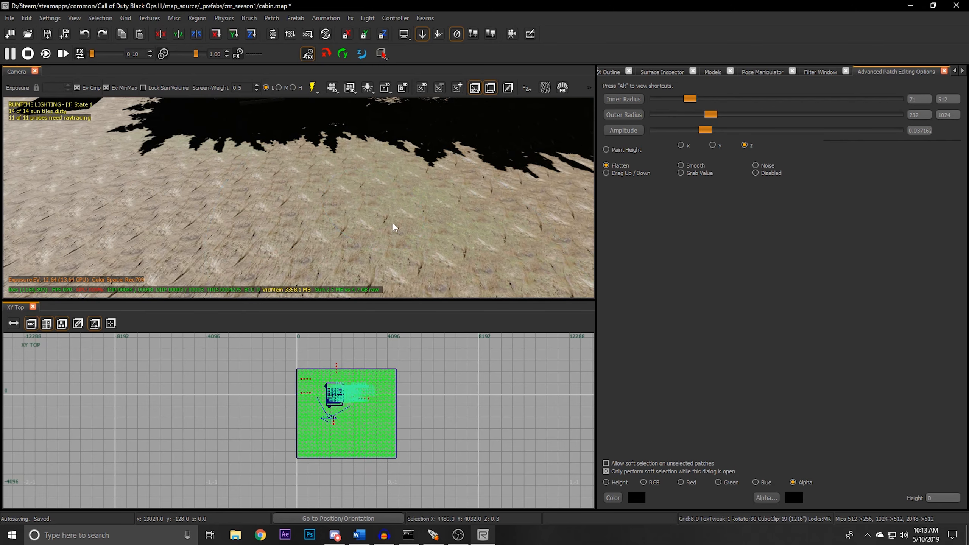
Reselect the dirt terrain, show its vertices and select those in the southern part of the patch
left_click(404, 195, "shift")
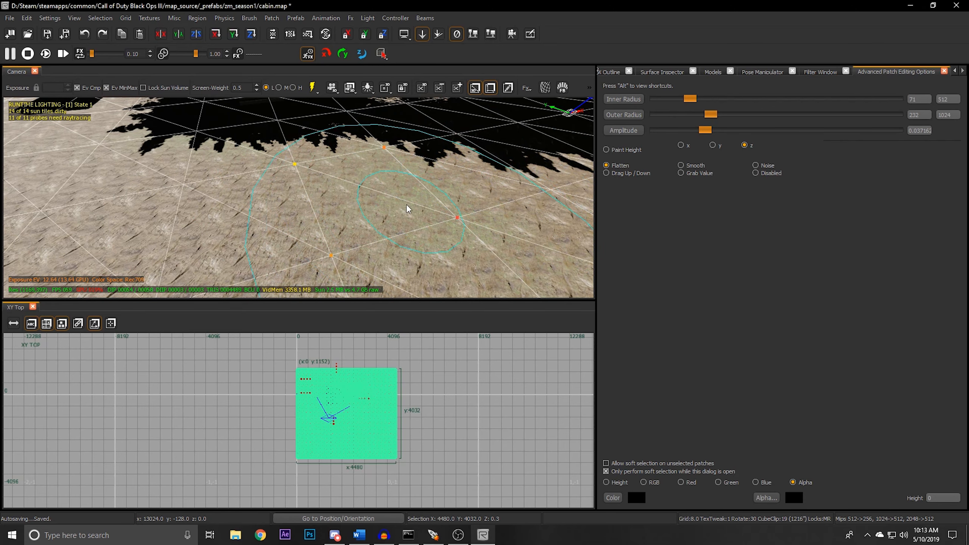
scroll(353, 418, "up", 9)
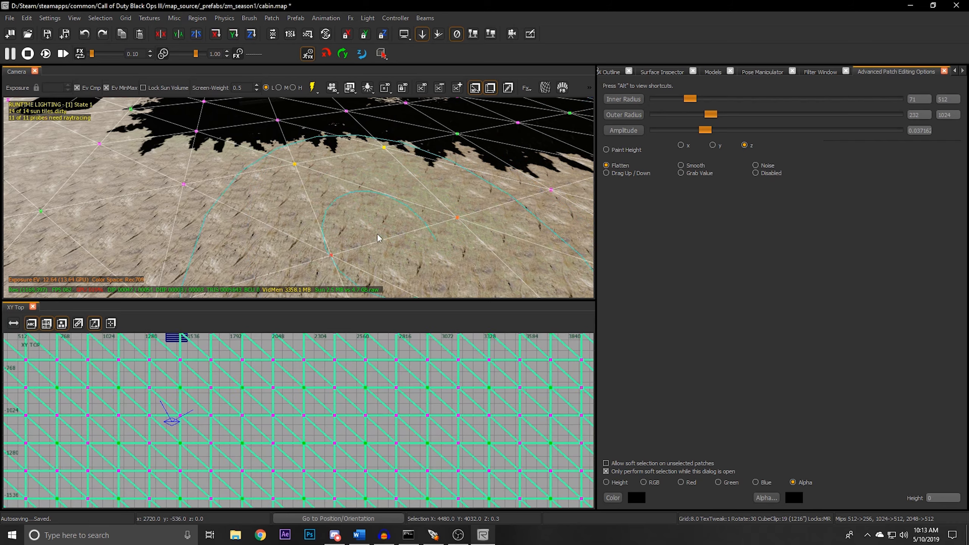
key("v")
mouse_move(378, 240)
right_mouse_down()
mouse_move(424, 238)
mouse_move(439, 191)
mouse_move(361, 245)
right_mouse_up()
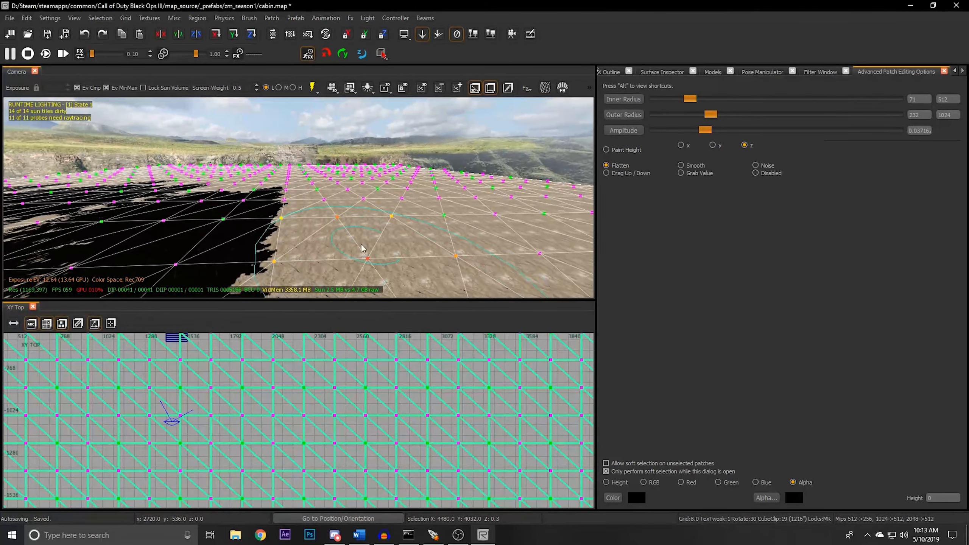
scroll(301, 403, "down", 5)
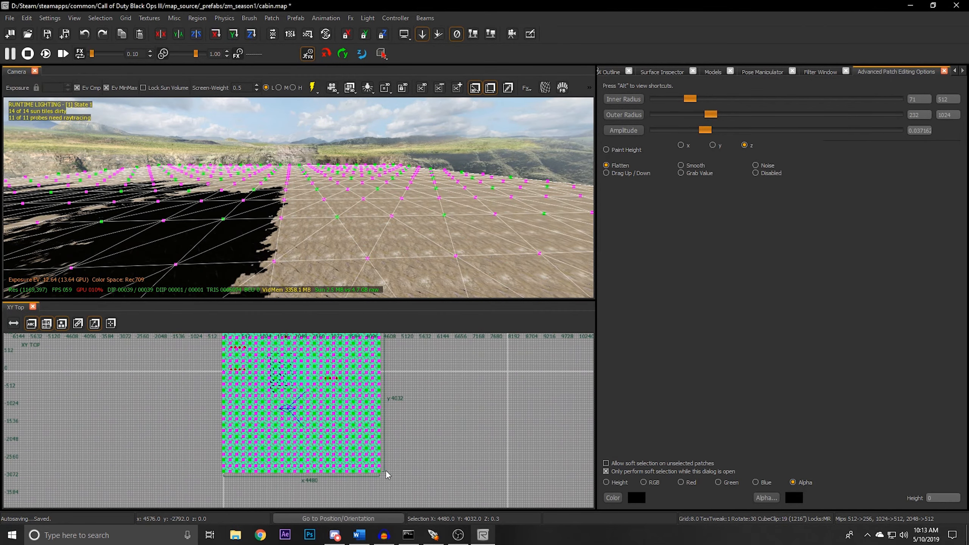
left_click_drag(403, 486, 164, 400)
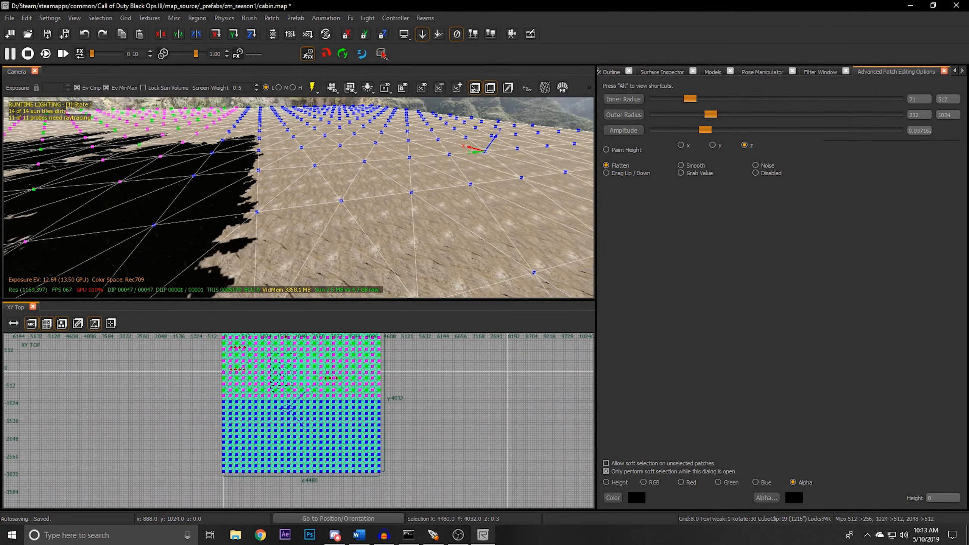
mouse_move(298, 197)
right_mouse_down()
mouse_move(283, 198)
mouse_move(292, 225)
mouse_move(288, 193)
right_mouse_up()
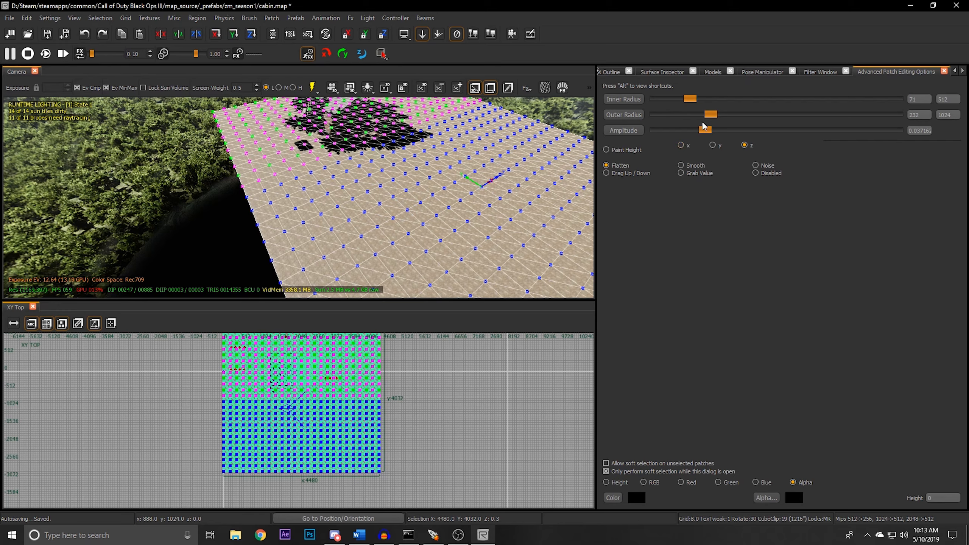
Set the brush Amplitude to 0.125, clear the vertex selection and try brush strokes on the terrain
left_click_drag(705, 129, 731, 129)
key("Escape")
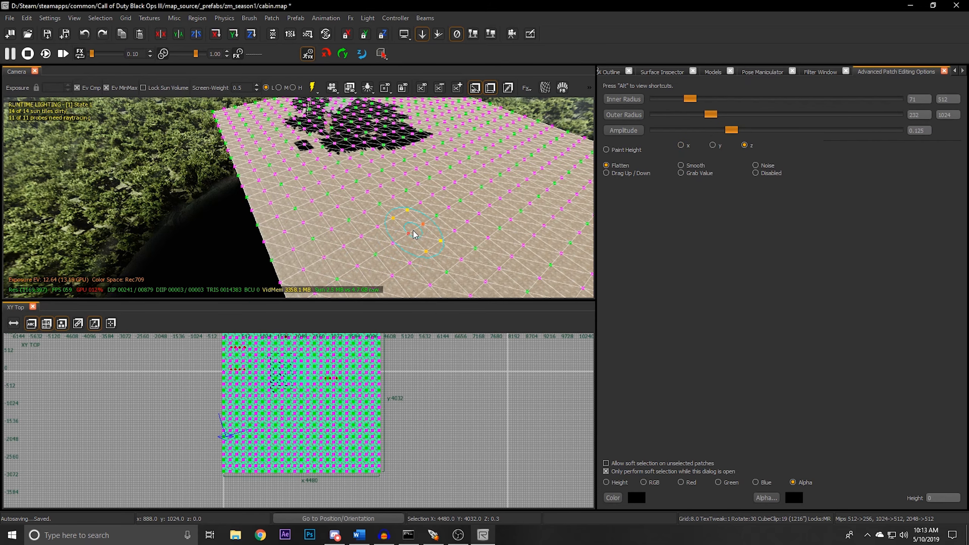
mouse_move(411, 230)
left_mouse_down("alt")
mouse_move(375, 228)
mouse_move(336, 291)
left_mouse_up("alt")
left_click_drag(397, 258, 404, 258, "alt")
Select the vertices in the eastern half of the dirt terrain and open the vertex color and alpha editor
key("v")
scroll(388, 450, "down", 1)
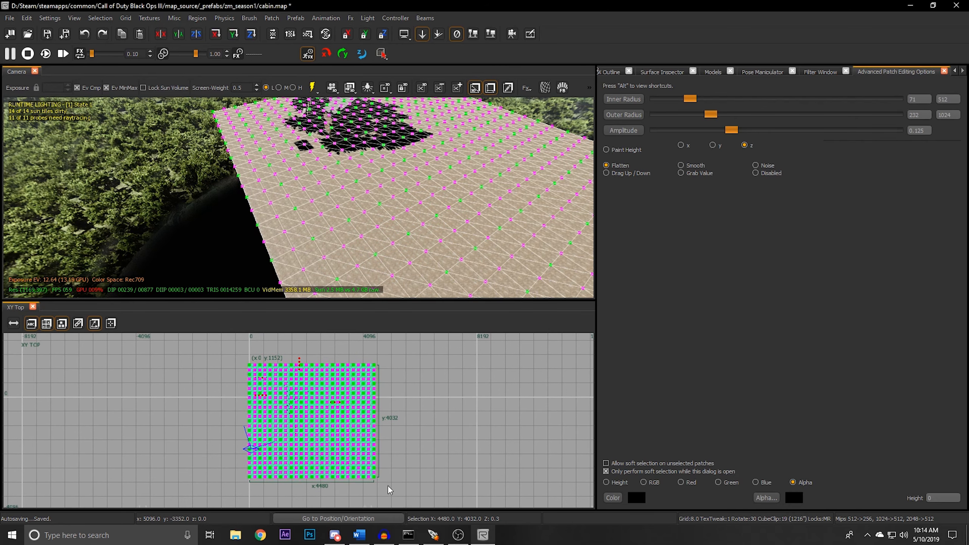
left_click_drag(390, 490, 317, 354)
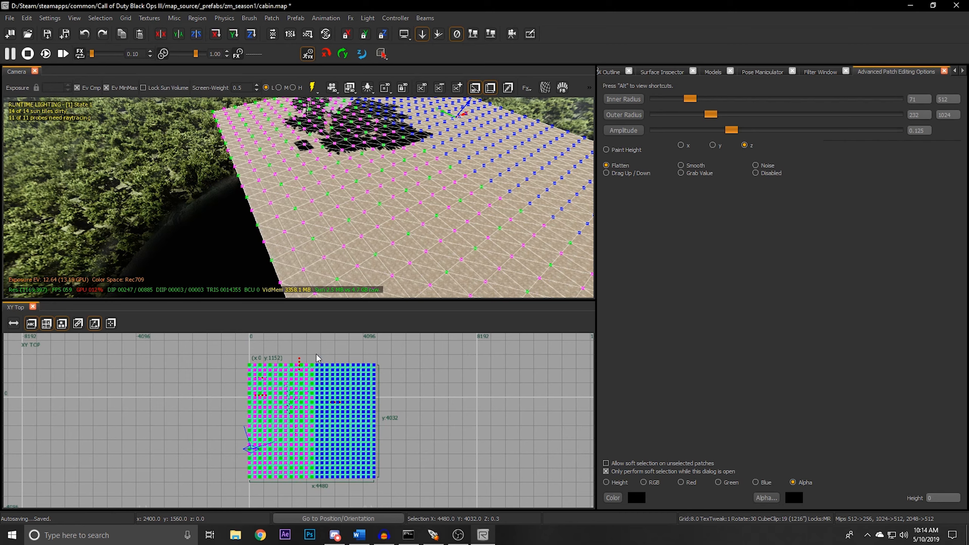
key("g")
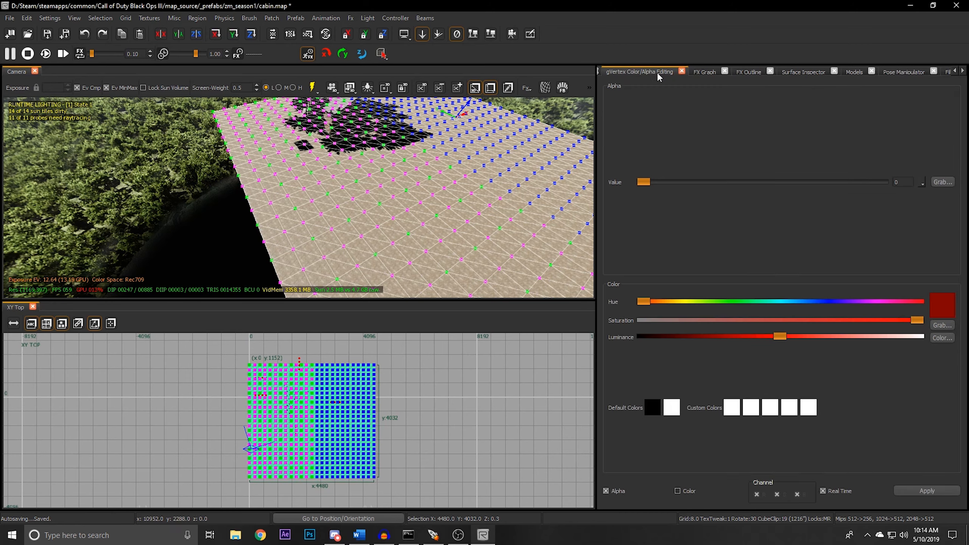
Try different alpha values on the terrain's selected eastern vertices and bring their alpha down to 0
left_click_drag(643, 182, 612, 190)
right_click_drag(473, 198, 439, 202)
left_click_drag(644, 182, 749, 185)
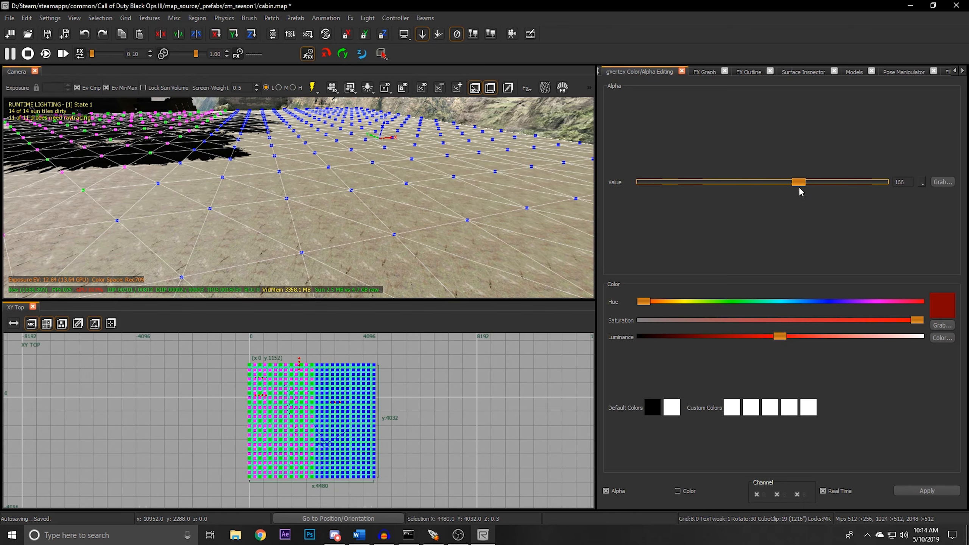
left_click_drag(800, 189, 326, 186)
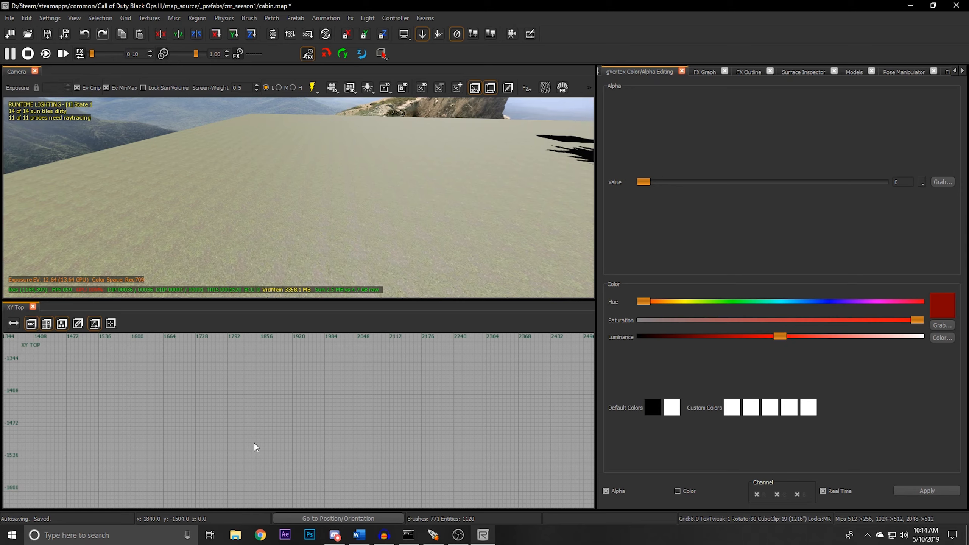
Draw a 64 by 64 brush on the grass near the cabin and stretch it upward to 104 units tall
scroll(261, 418, "up", 2)
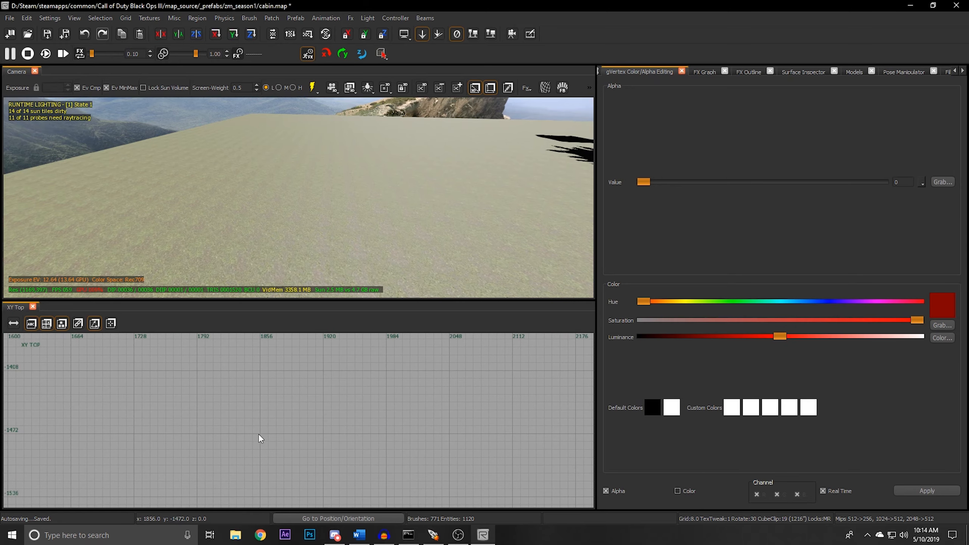
left_click_drag(259, 433, 325, 371)
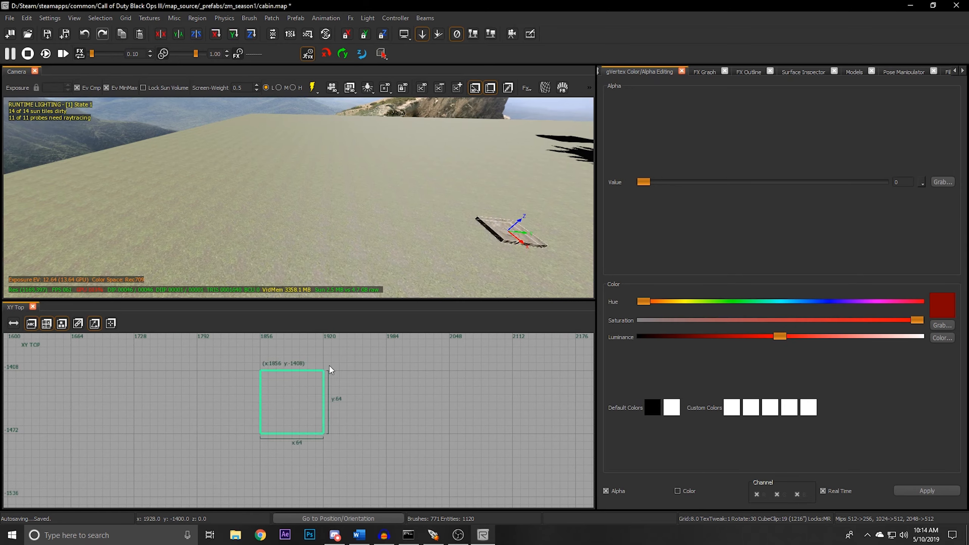
right_click_drag(375, 244, 382, 218)
key("ctrl+Tab")
mouse_move(293, 401)
left_mouse_down()
mouse_move(294, 341)
mouse_move(297, 393)
left_mouse_up()
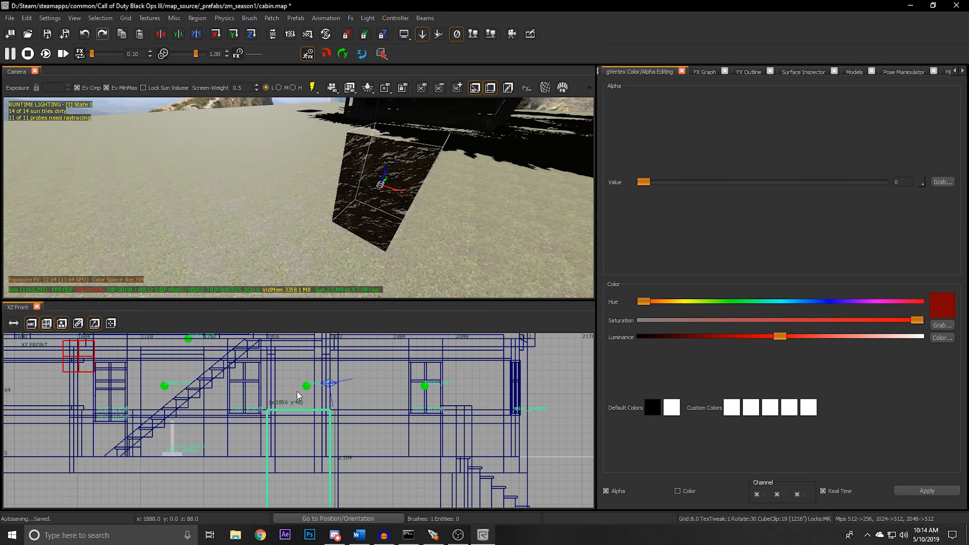
Apply the t7_dirt_chunky_01 texture to the new brush
right_click_drag(381, 185, 407, 196)
key("t")
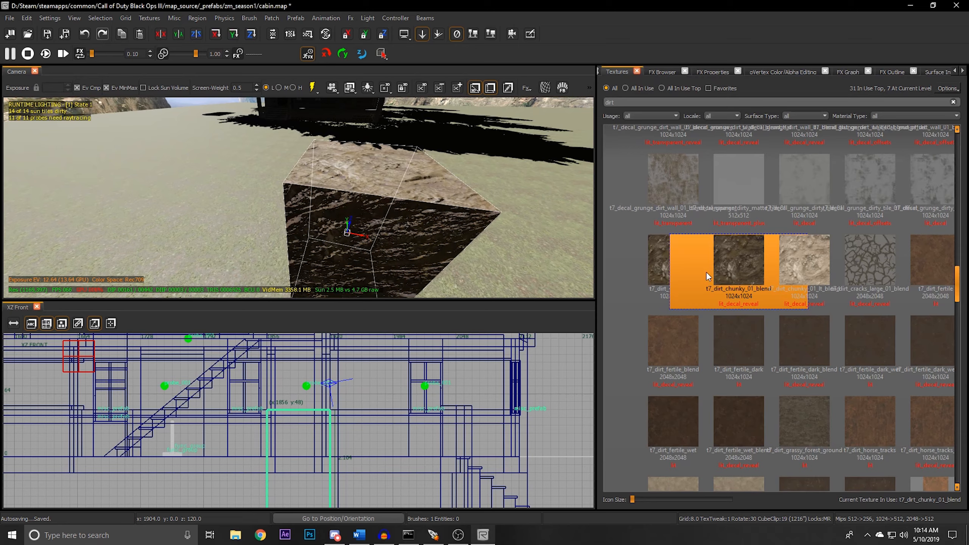
left_click(657, 270)
right_click_drag(396, 198, 328, 202)
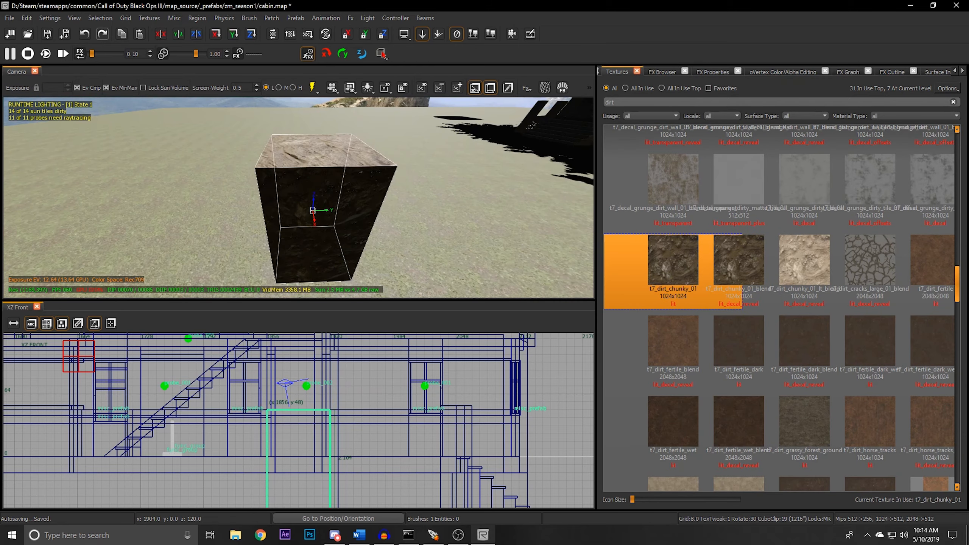
Convert the dirt brush into a Cylinder patch primitive, inspect it in the front and top views, and undo the conversion
left_click(271, 18)
mouse_move(292, 48)
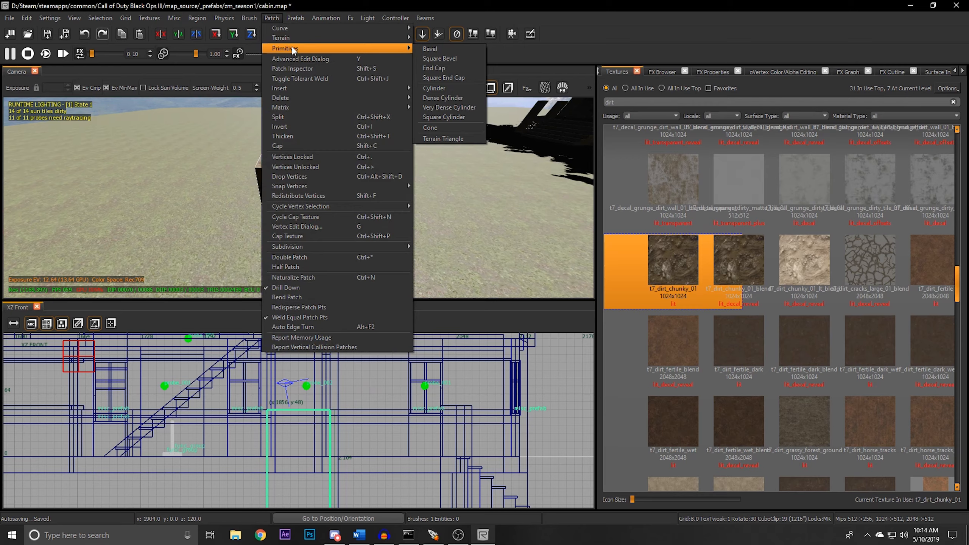
left_click(438, 87)
mouse_move(400, 172)
right_mouse_down()
mouse_move(400, 183)
mouse_move(439, 195)
mouse_move(379, 200)
right_mouse_up()
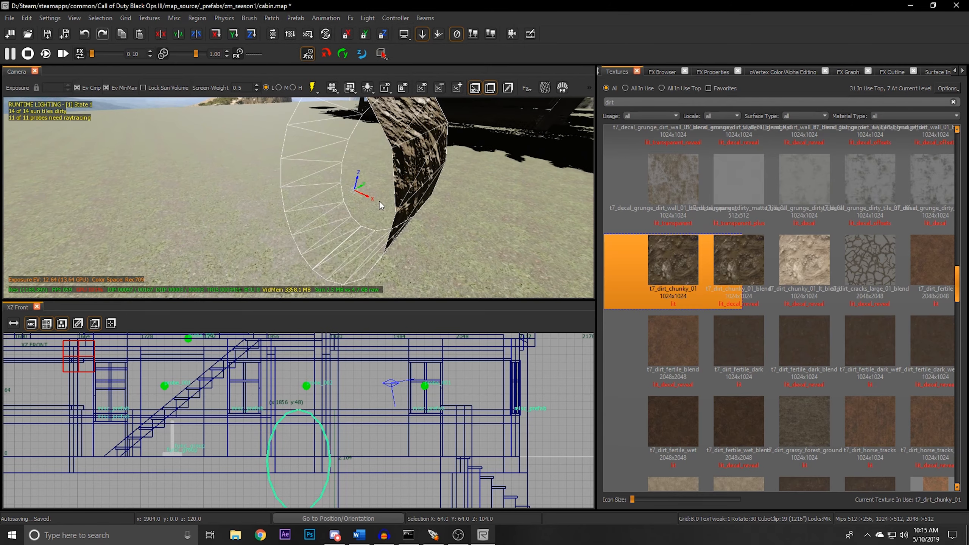
scroll(328, 440, "down", 1)
right_click_drag(329, 441, 320, 397)
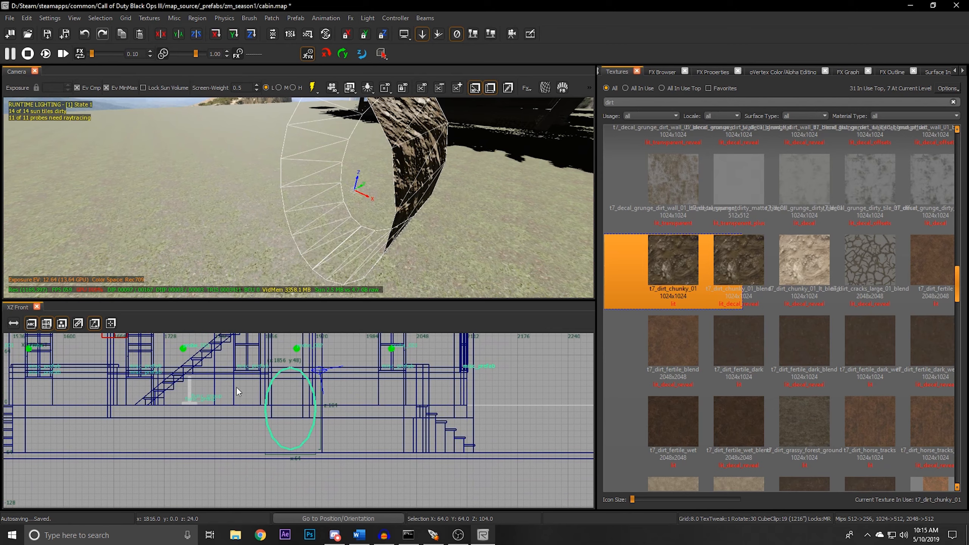
key("ctrl+Tab")
key("ctrl+Tab")
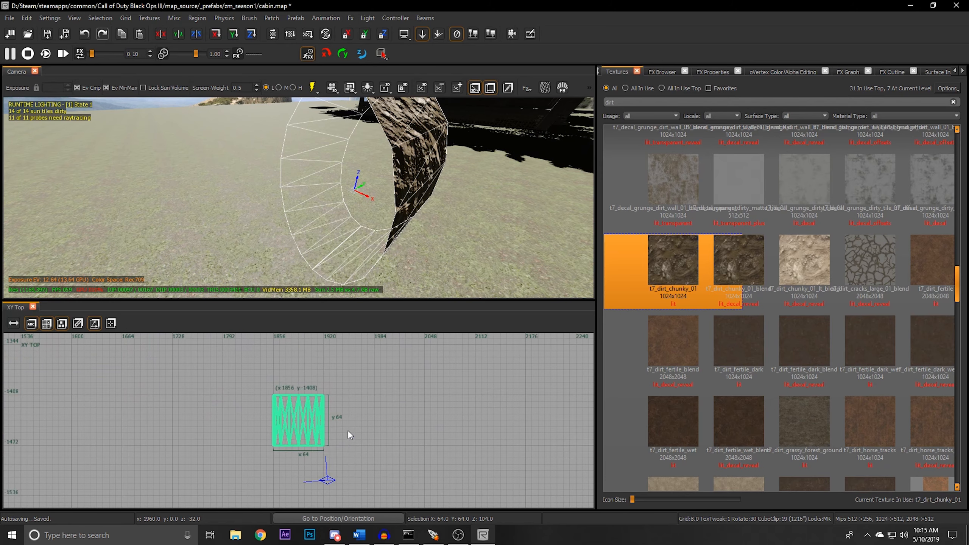
key("ctrl+z")
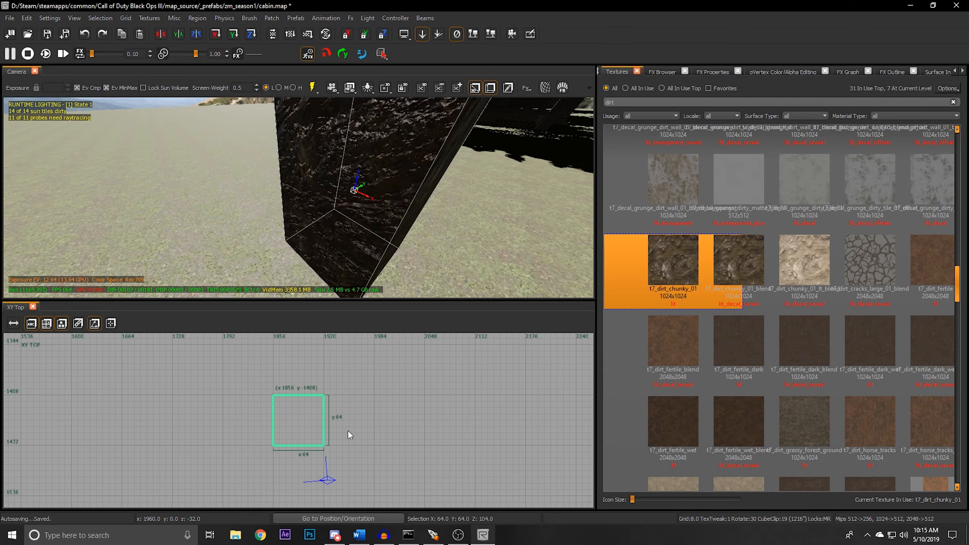
mouse_move(312, 50)
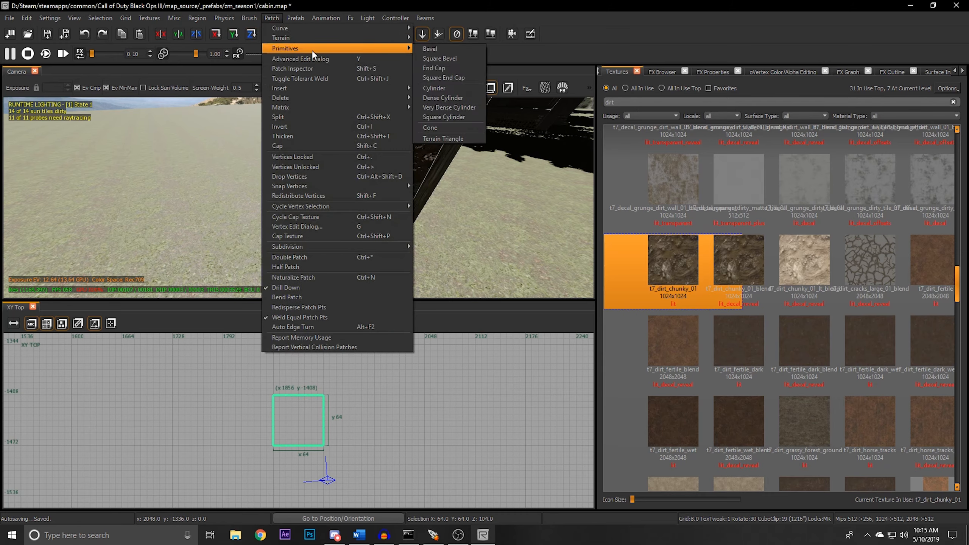
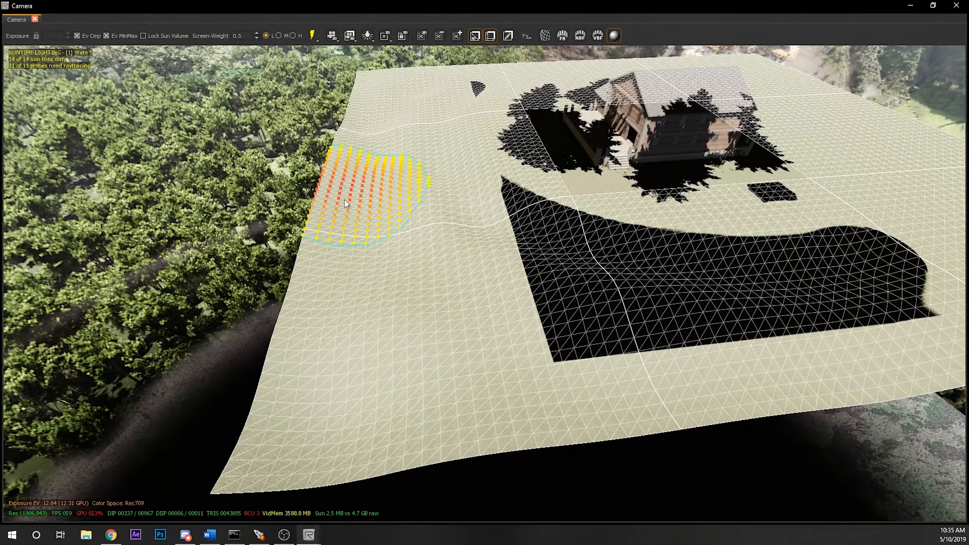
Sculpt the terrain's outer edge beside the forest with the terrain brush, working toward the near corner
left_click_drag(344, 199, 360, 179)
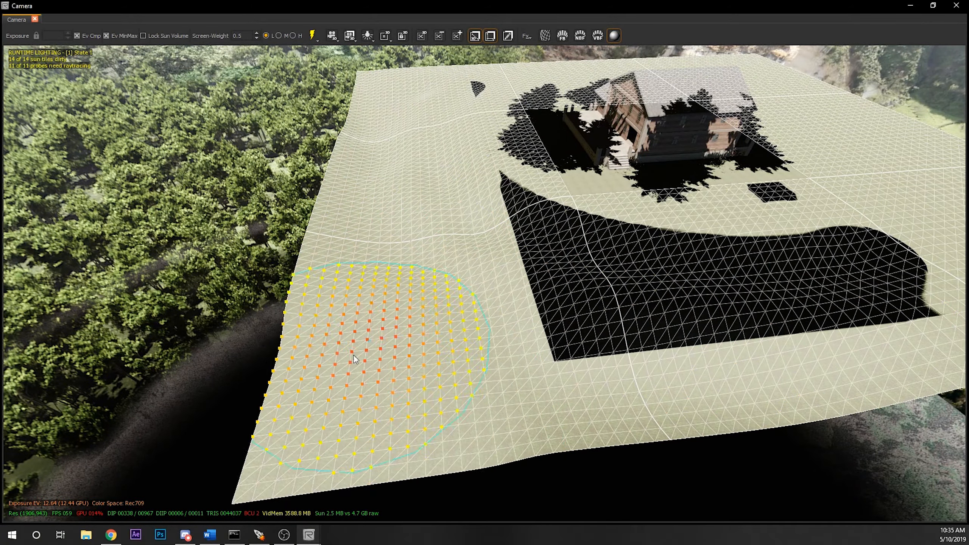